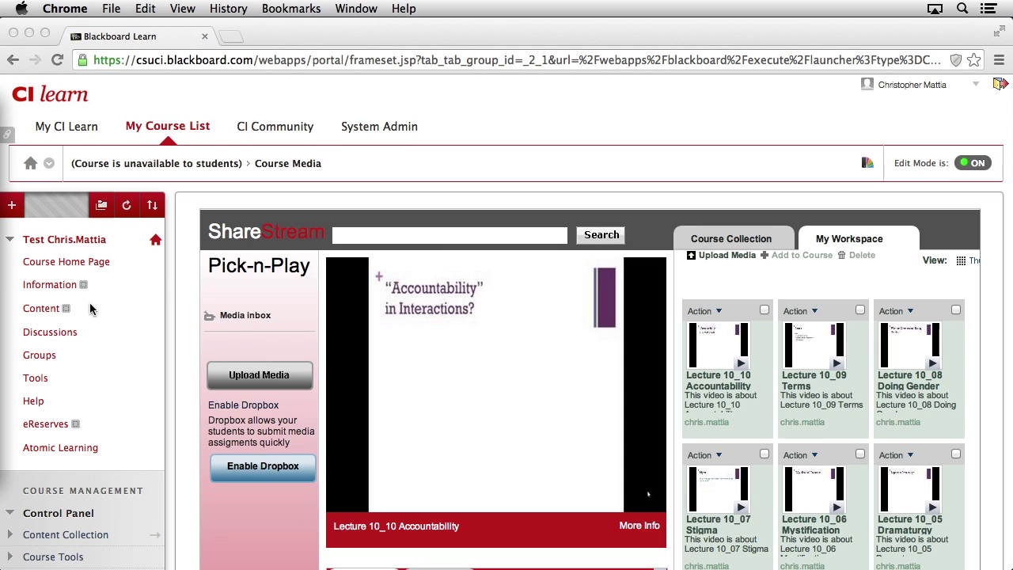
Launch ShareStream MediaManager from the course Tools list
click(35, 379)
scroll(528, 406, down, 10)
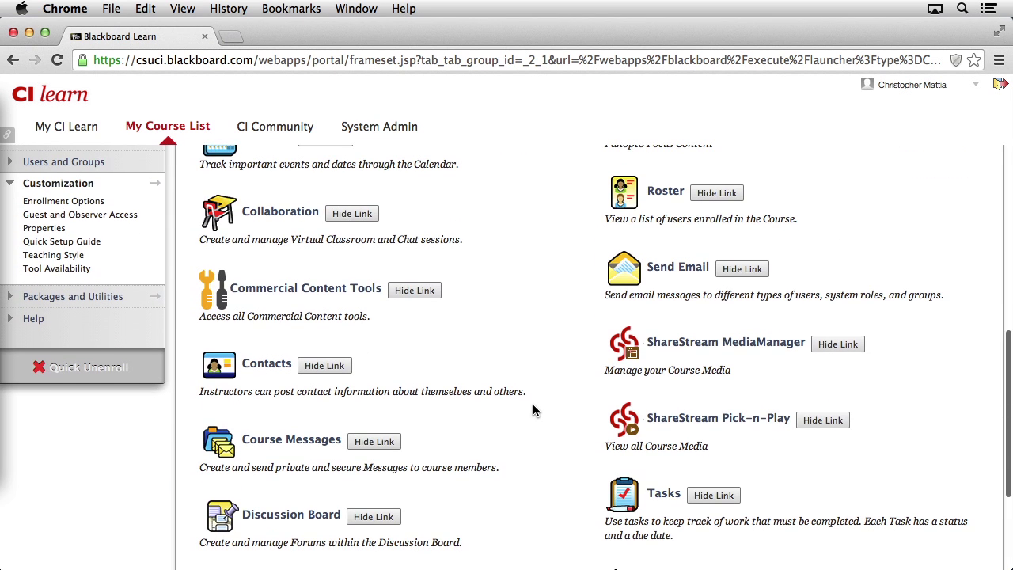
scroll(696, 361, up, 1)
scroll(729, 358, down, 1)
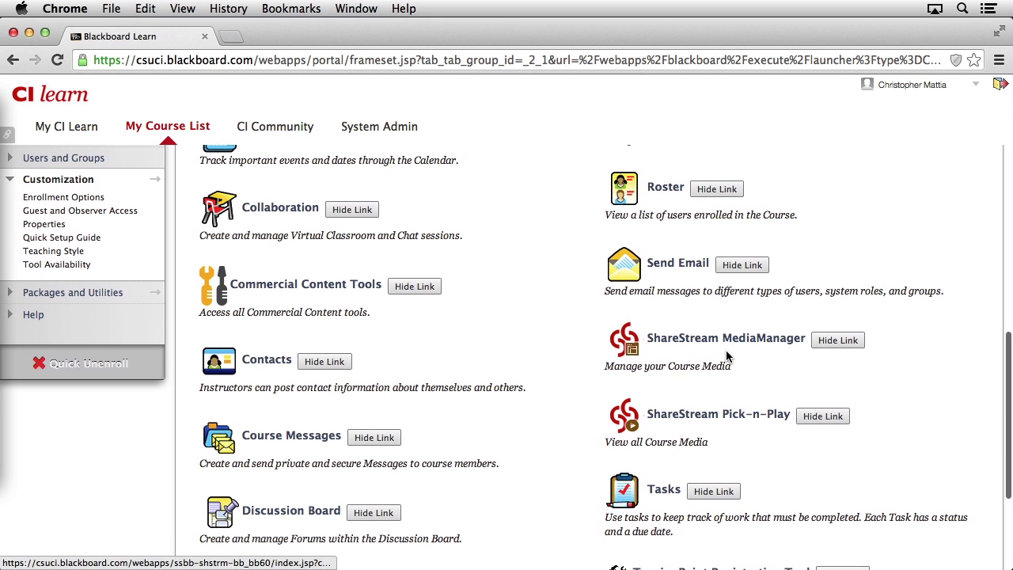
click(732, 346)
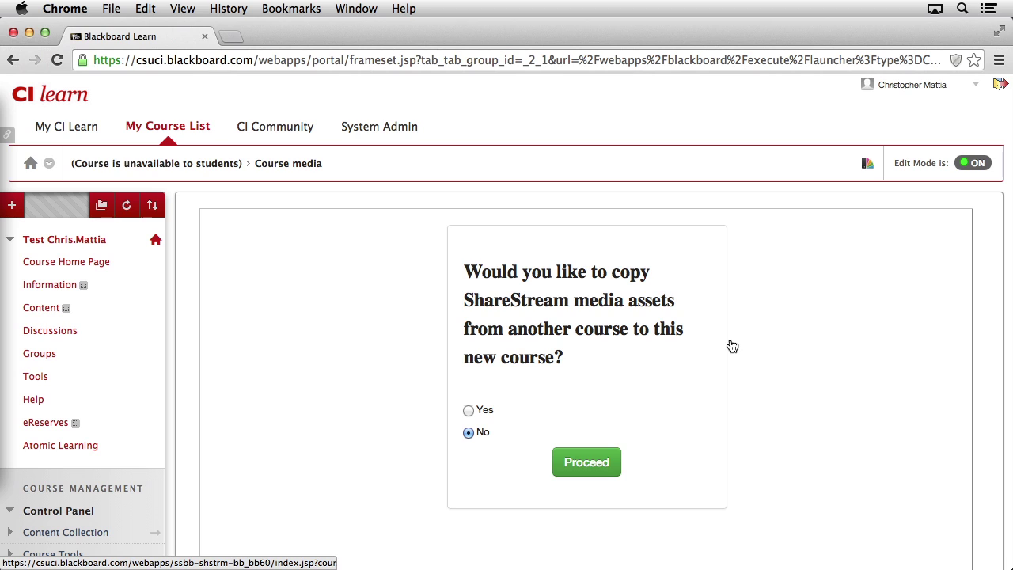
Proceed into the media manager with 'No' chosen for copying media from another course
click(586, 463)
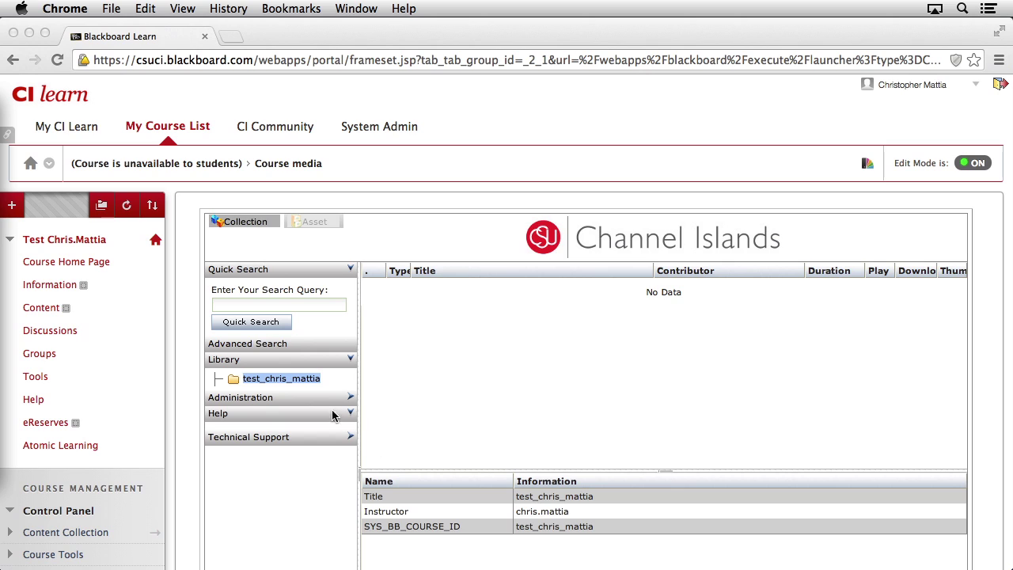
Select the course library folder and choose Add Collection from the Collection menu
click(237, 381)
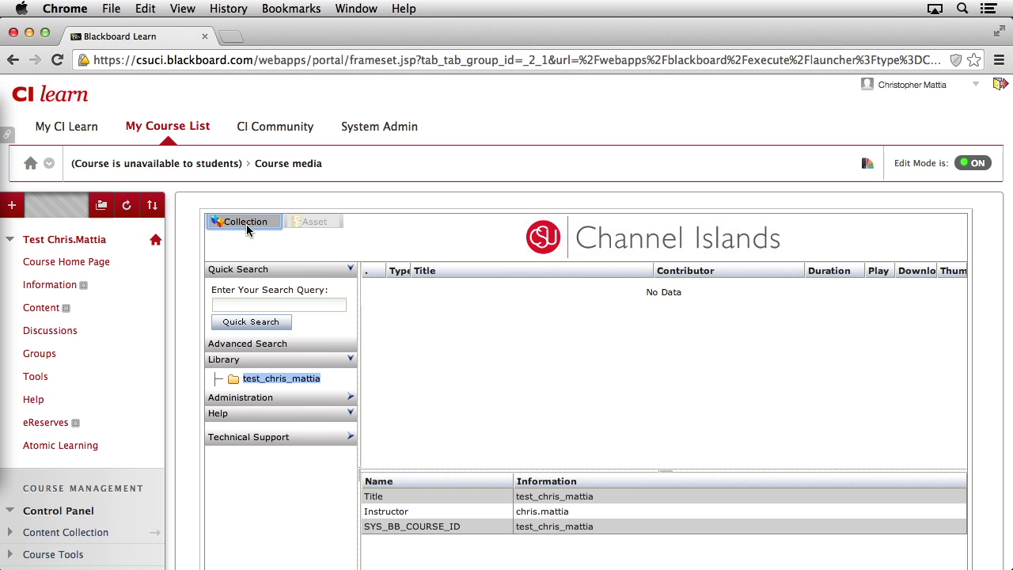
click(274, 224)
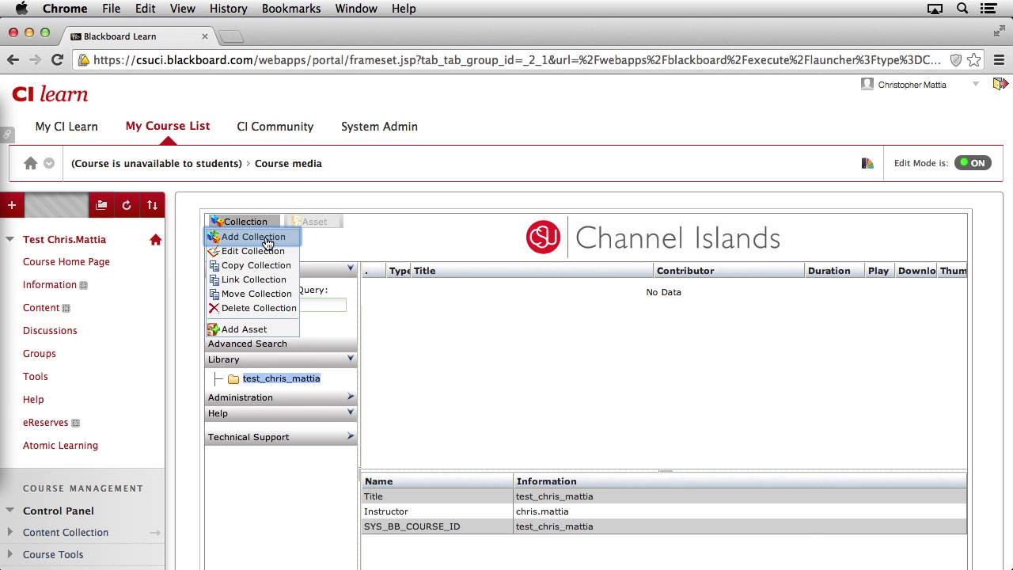
click(268, 240)
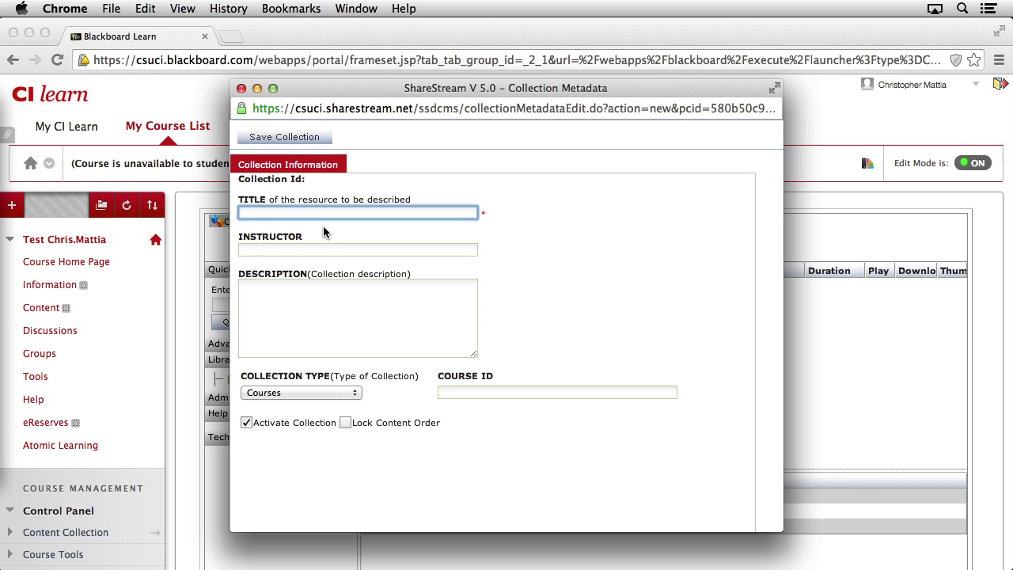
Enter title 'Lecture 10', the instructor's name, and description 'Lecture 10 slides for Sociology 101'
text(Lecture 10)
key(Tab)
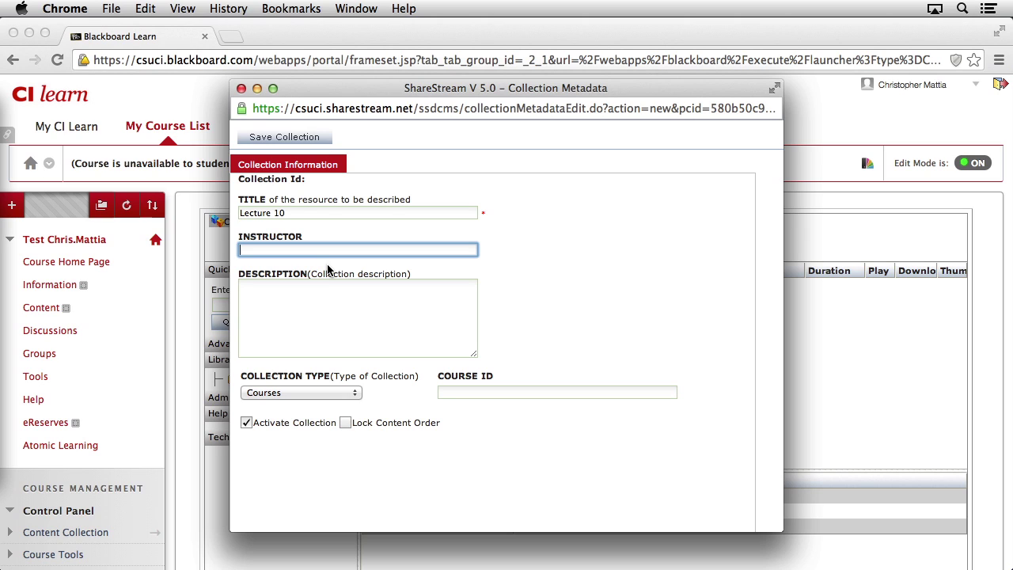
key(Tab)
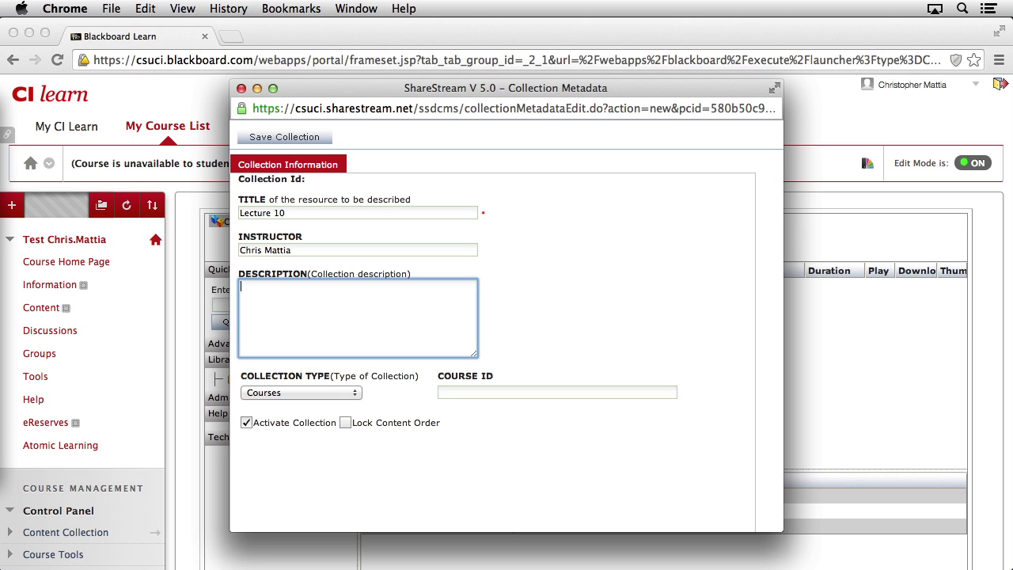
text(Lecture 10 slides for Sociology 101)
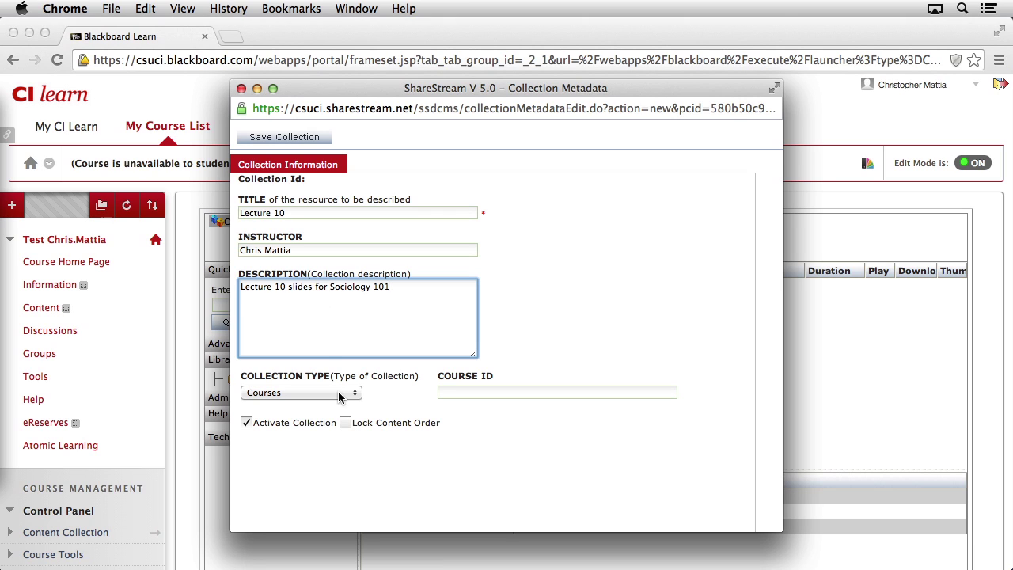
Keep Courses as the collection type and save the new collection
click(352, 395)
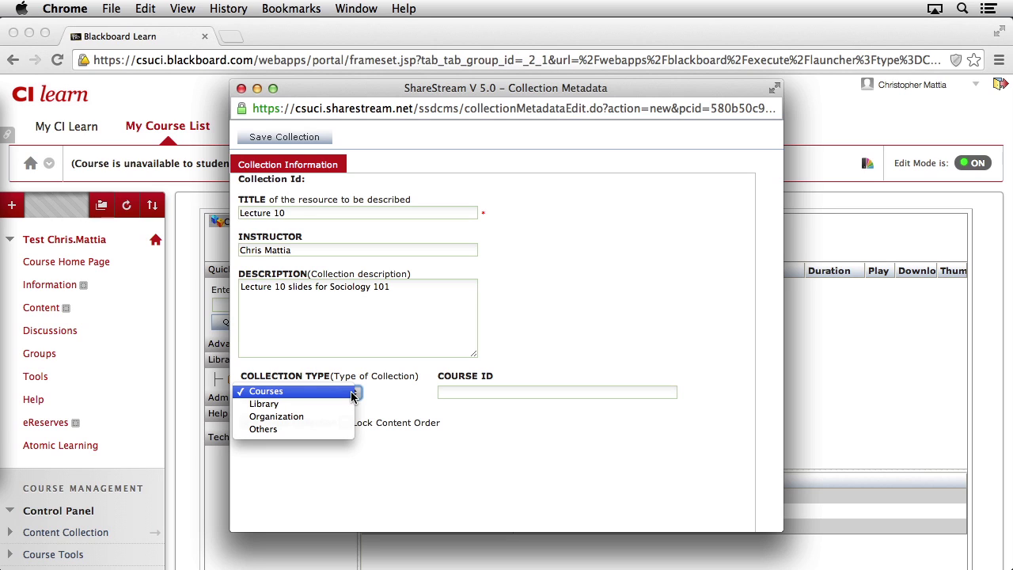
click(351, 394)
click(448, 392)
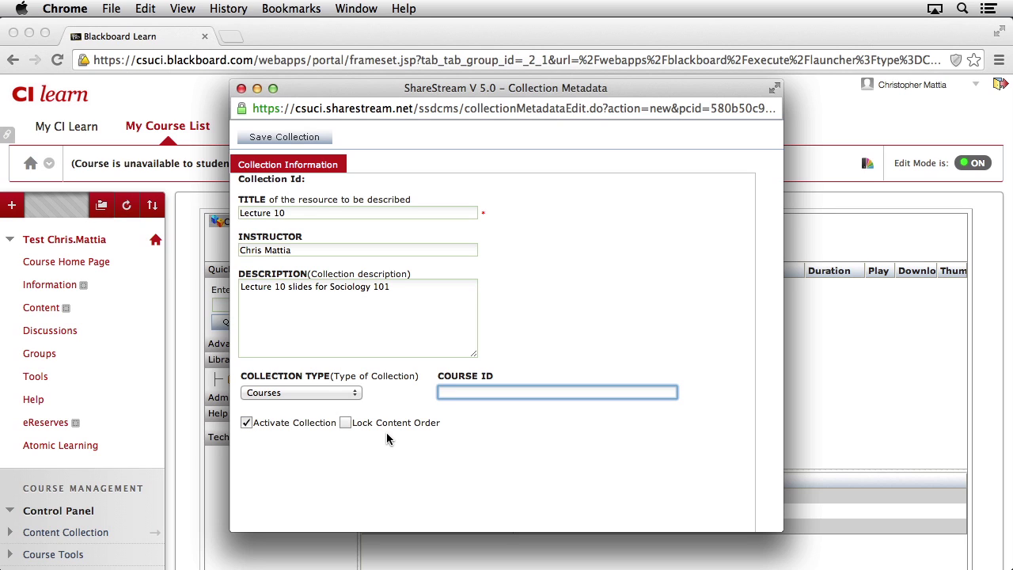
click(292, 139)
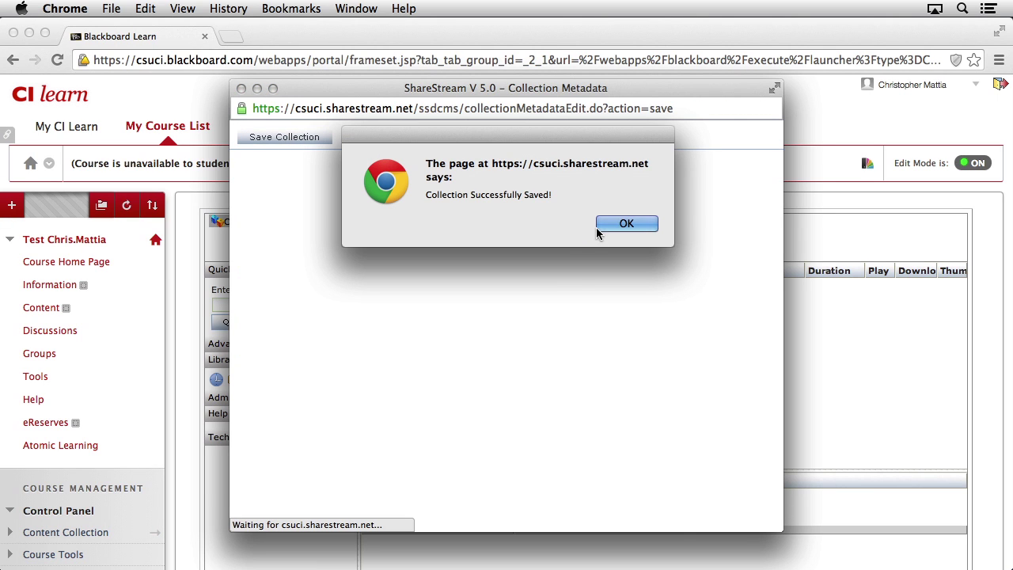
Close the 'Collection Successfully Saved!' alert and open course Tools in a new tab
click(626, 223)
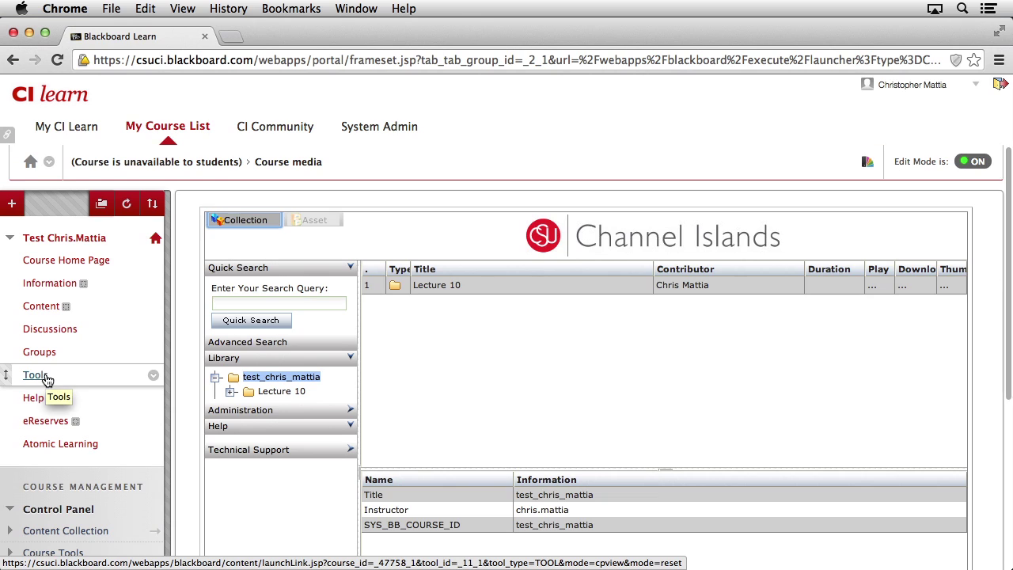
click(46, 378)
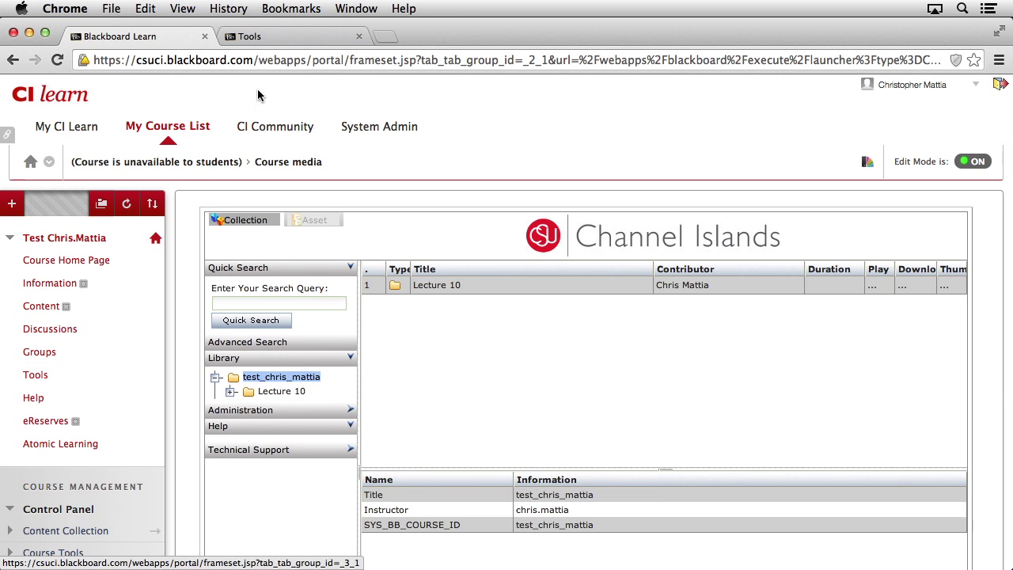
Open ShareStream Pick-n-Play in the second tab, checking back on the collection manager tab
click(309, 41)
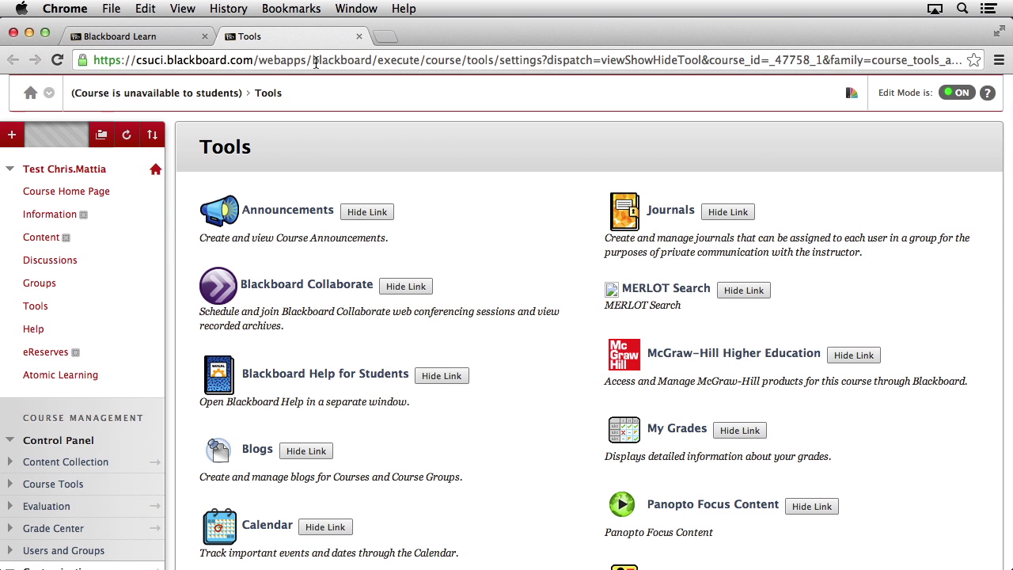
scroll(501, 429, down, 5)
scroll(500, 429, down, 2)
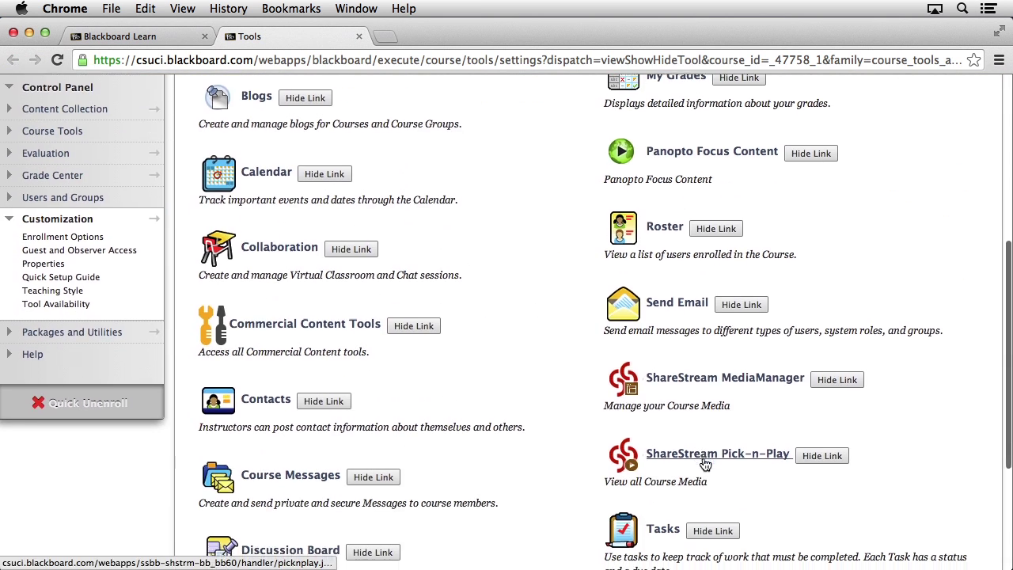
click(698, 450)
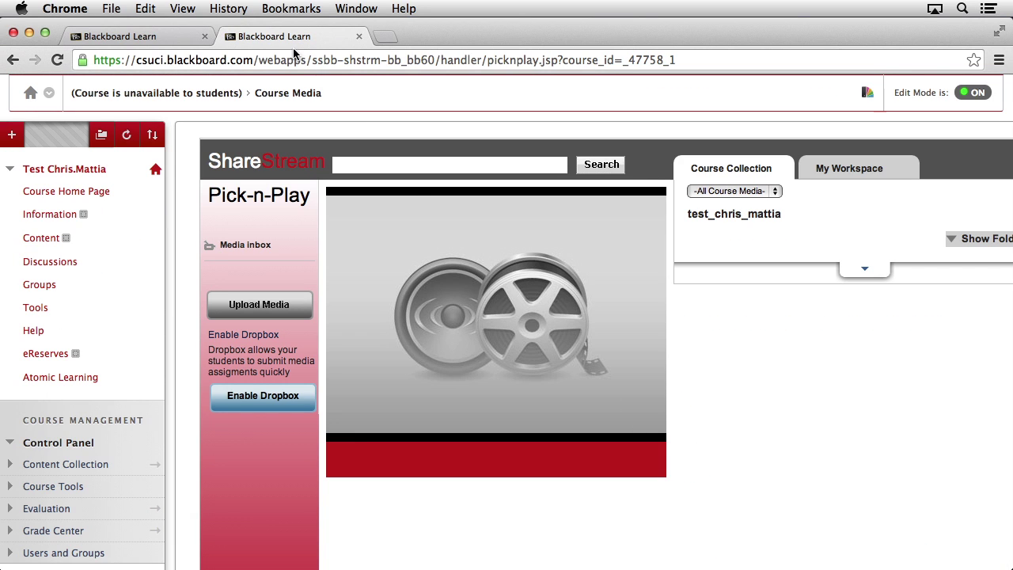
click(150, 38)
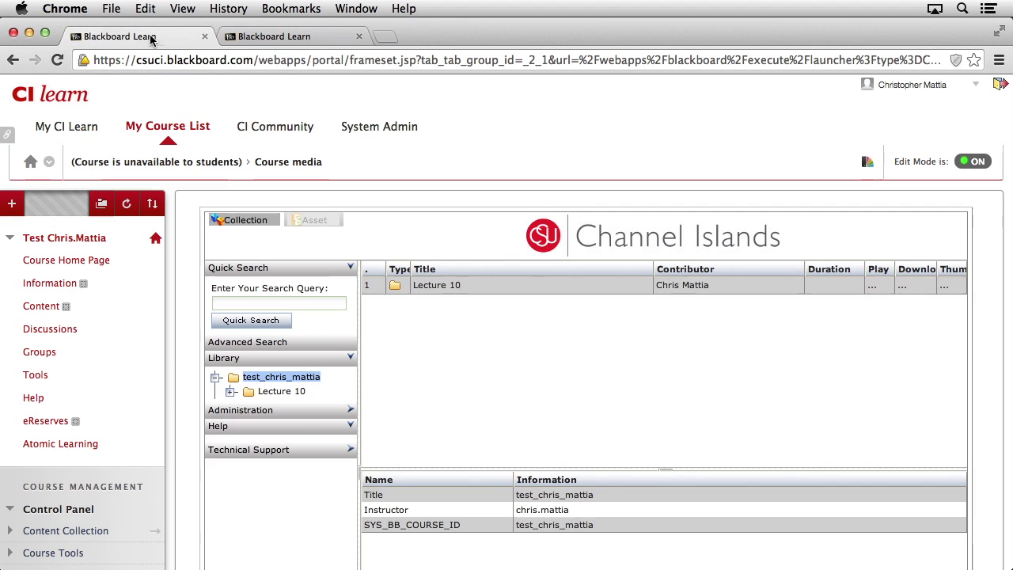
click(259, 39)
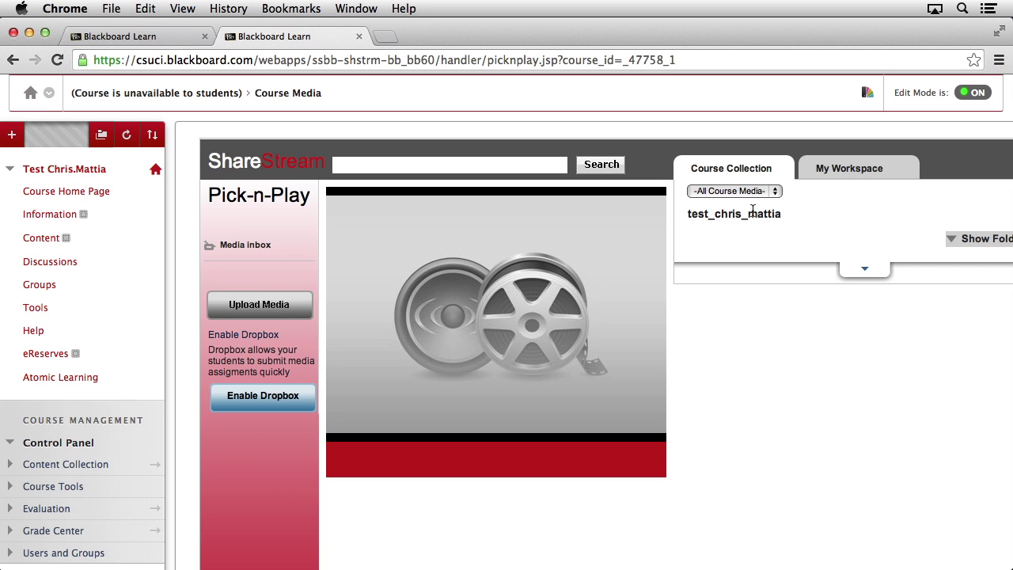
Show the course folders, open the Lecture 10 folder, then switch to My Workspace
scroll(862, 240, right, 2)
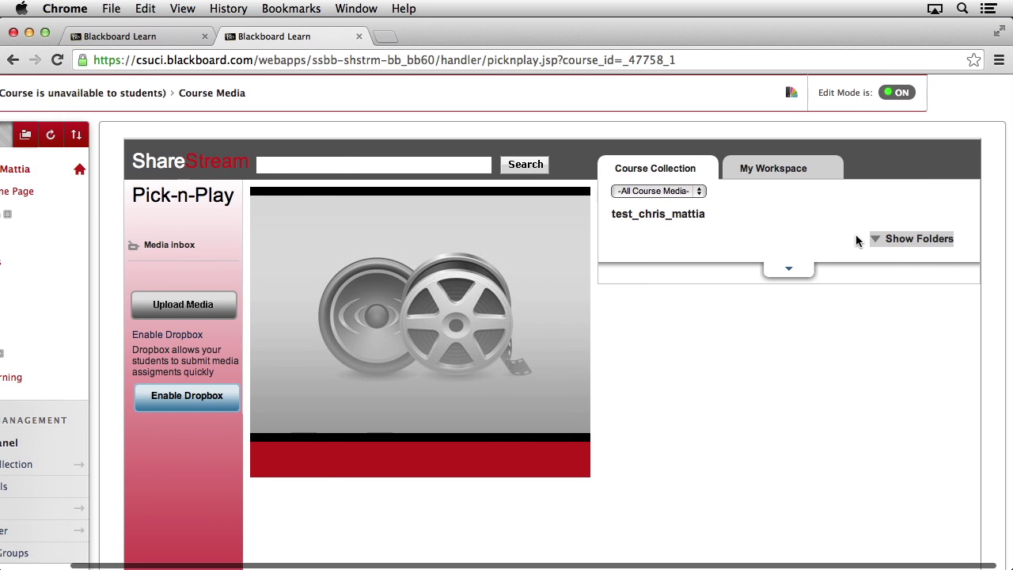
click(907, 243)
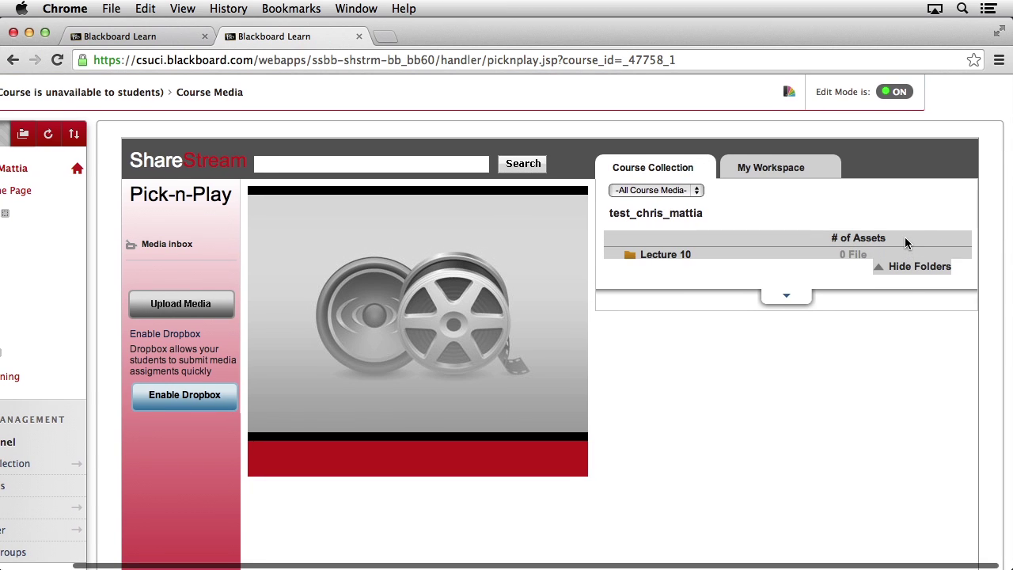
click(659, 256)
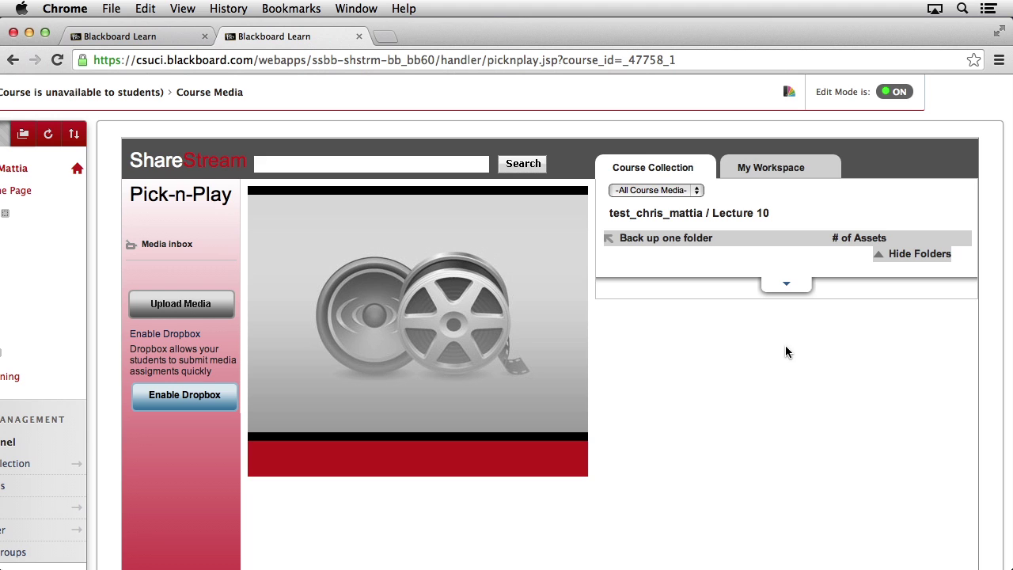
click(784, 171)
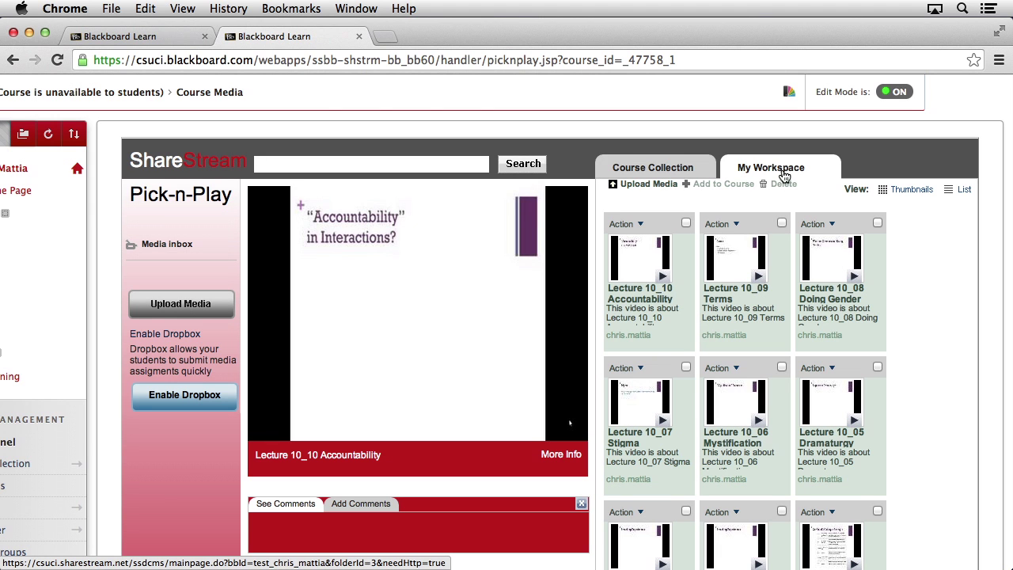
Tick the Lecture 10_10, 10_09, 10_08, 10_07, 10_06 and 10_05 video cards
scroll(685, 226, down, 1)
click(686, 221)
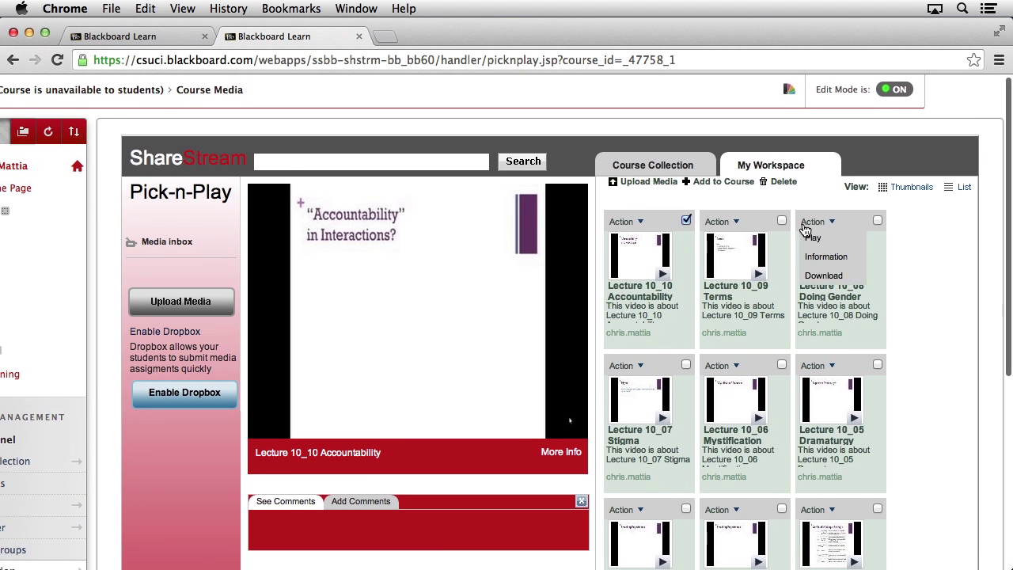
click(782, 221)
click(877, 221)
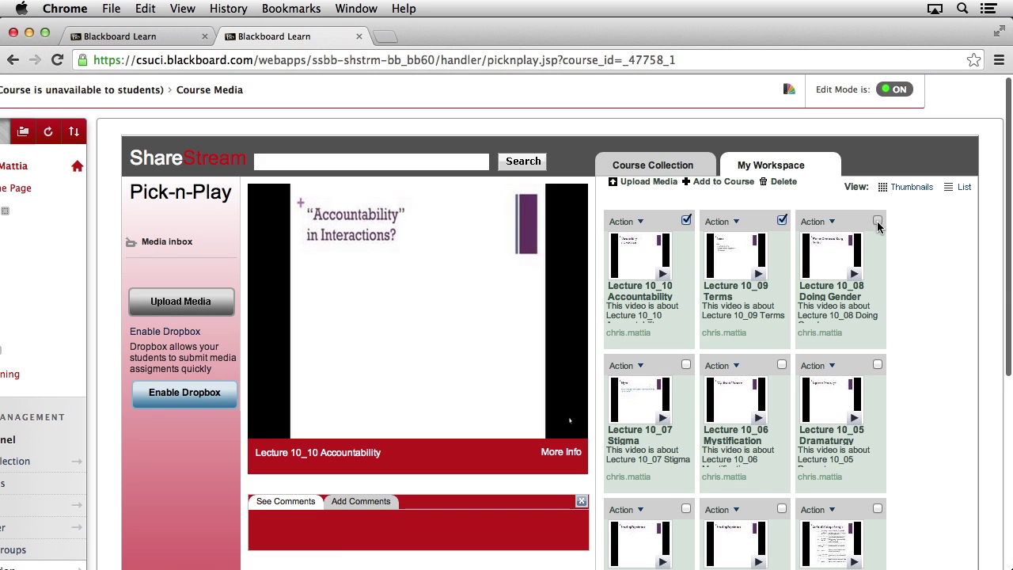
click(877, 364)
click(819, 368)
click(685, 366)
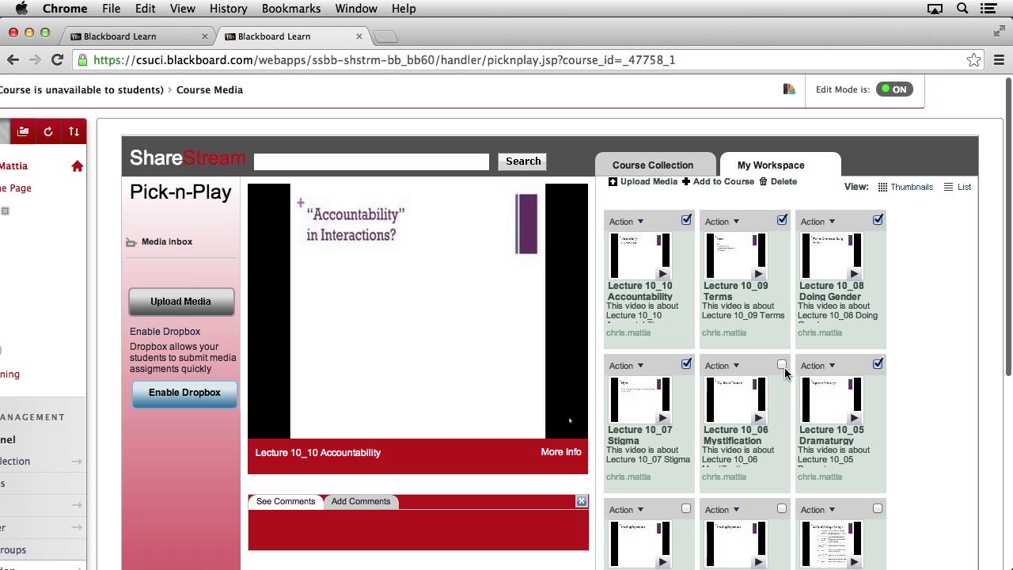
click(781, 364)
Tick the remaining Lecture 10_04, 10_03, 10_02 and final workspace video cards
scroll(777, 383, down, 2)
scroll(778, 383, down, 3)
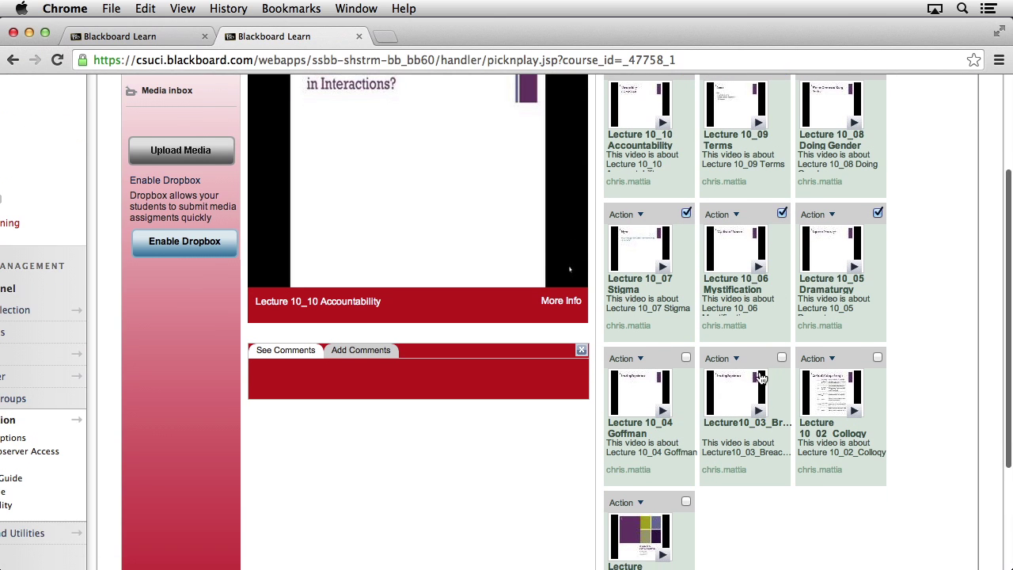
click(686, 358)
click(782, 360)
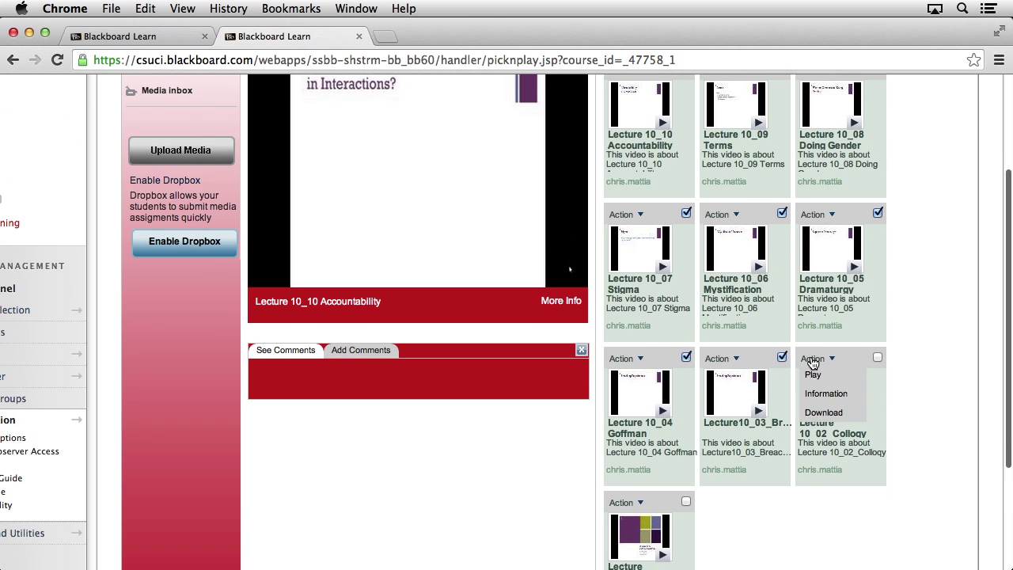
click(878, 357)
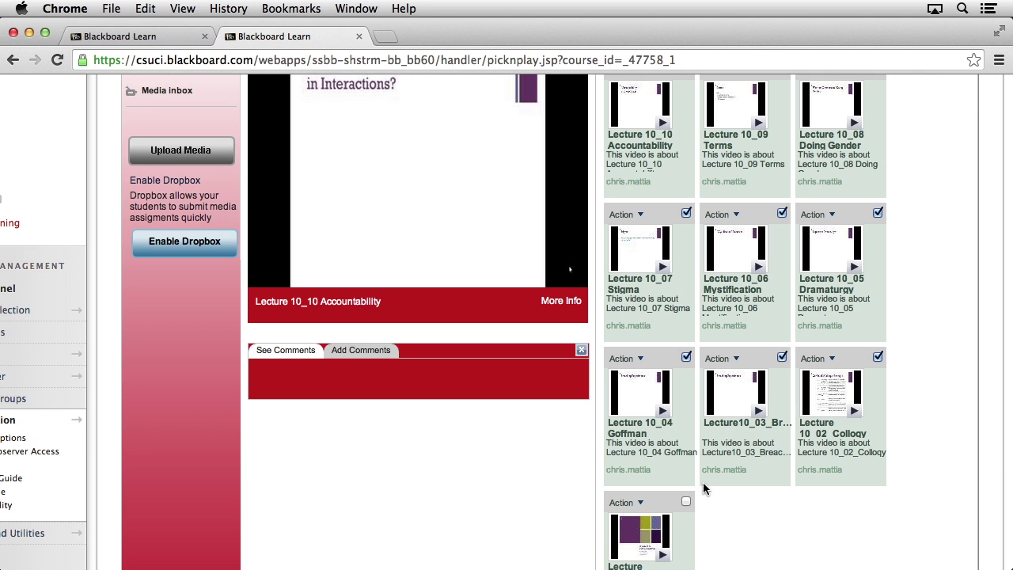
click(685, 502)
scroll(701, 510, up, 5)
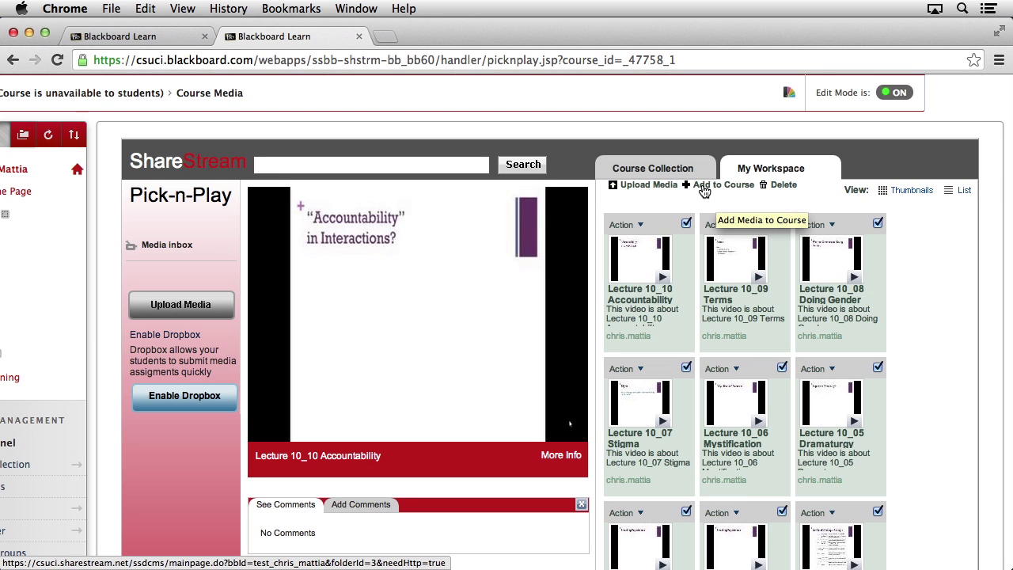
Add the ticked videos to the course with Lecture 10 as the destination folder
click(703, 191)
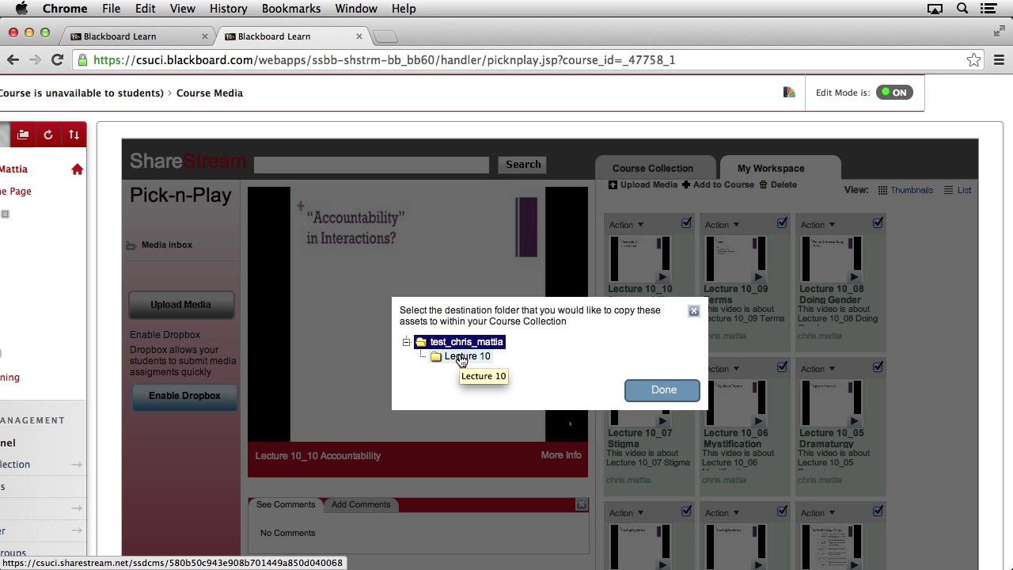
click(461, 358)
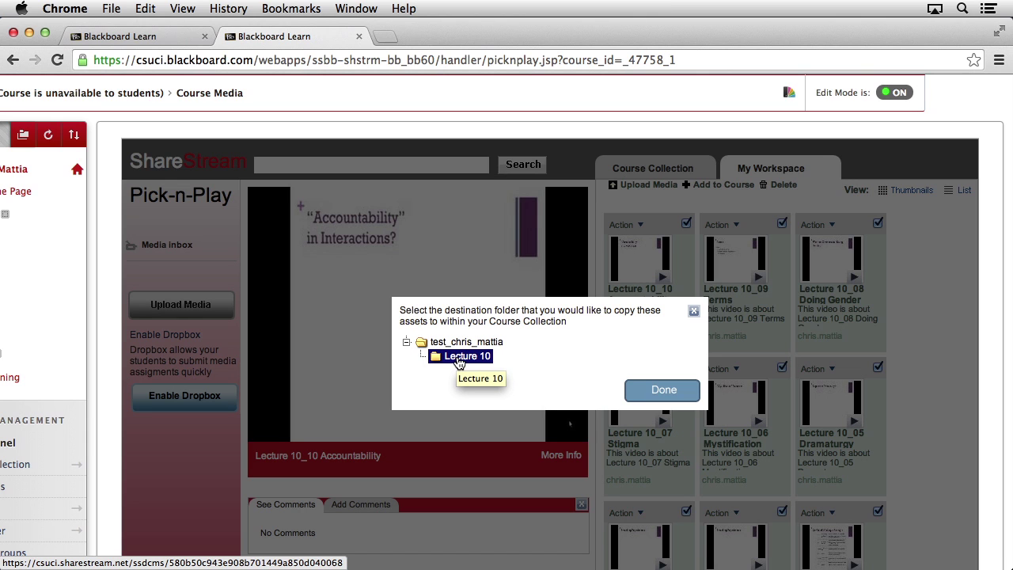
click(667, 393)
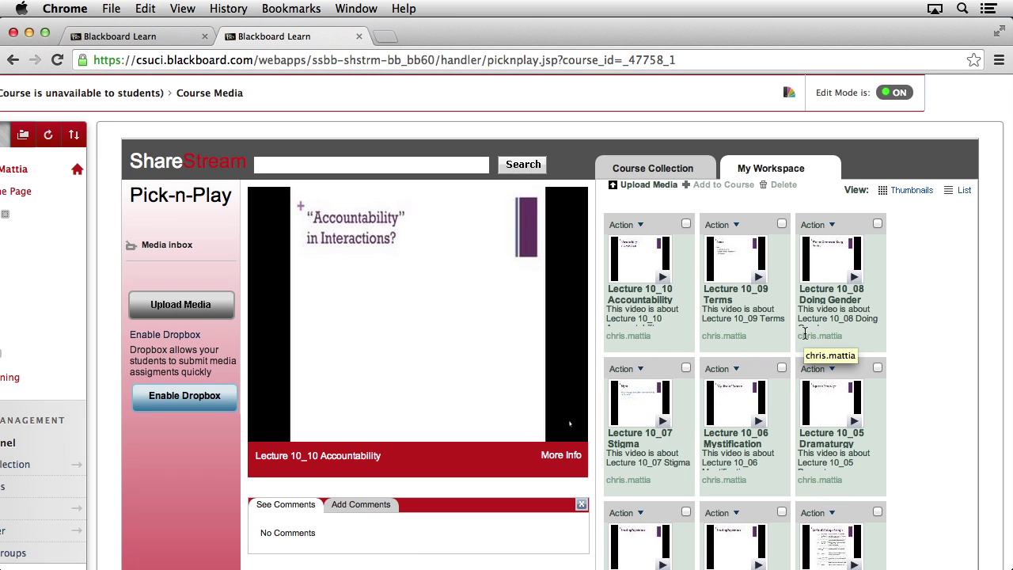
Open the Lecture 10 folder in Course Collection and scroll through its copied videos
click(652, 169)
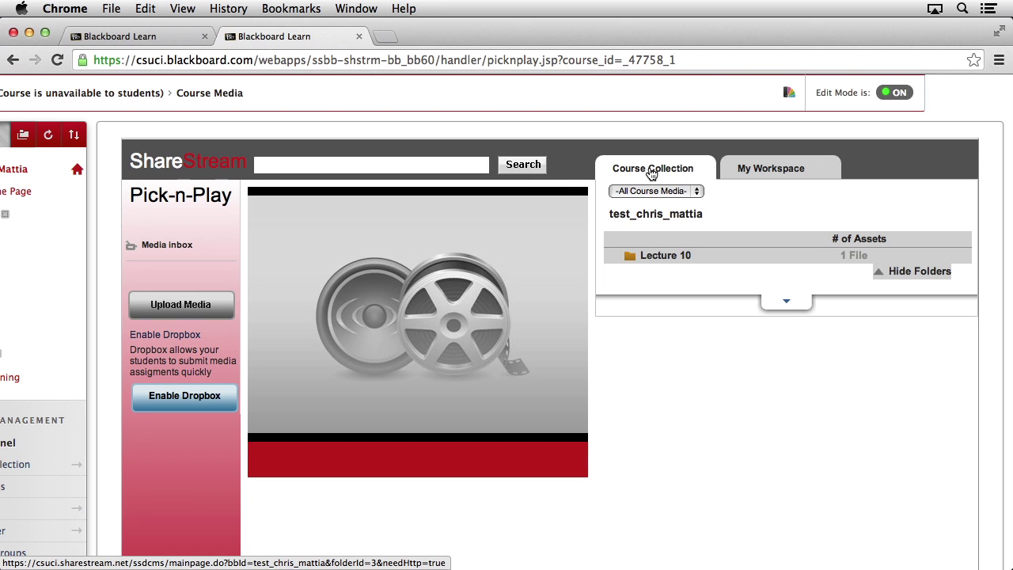
click(655, 257)
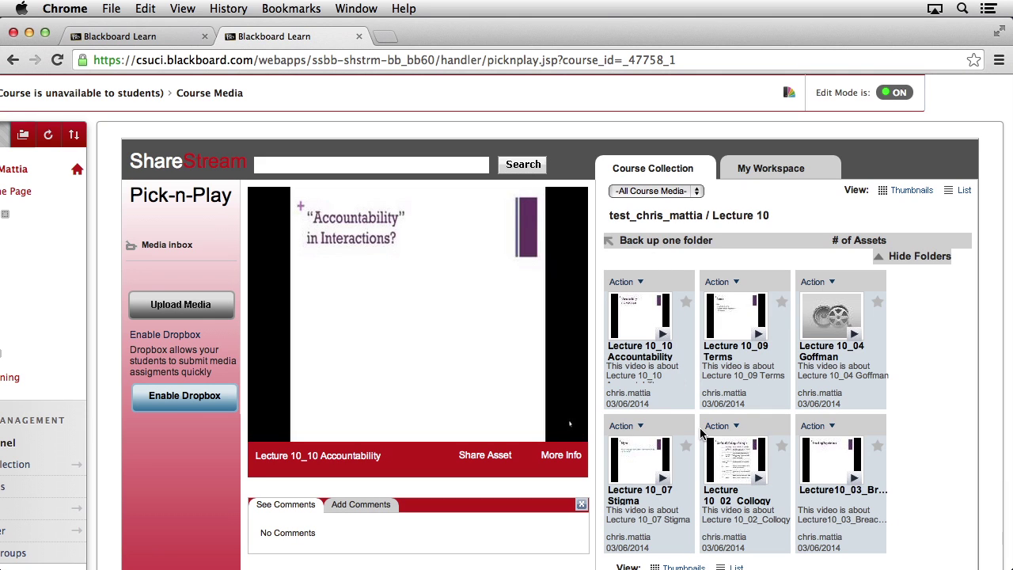
scroll(927, 431, down, 3)
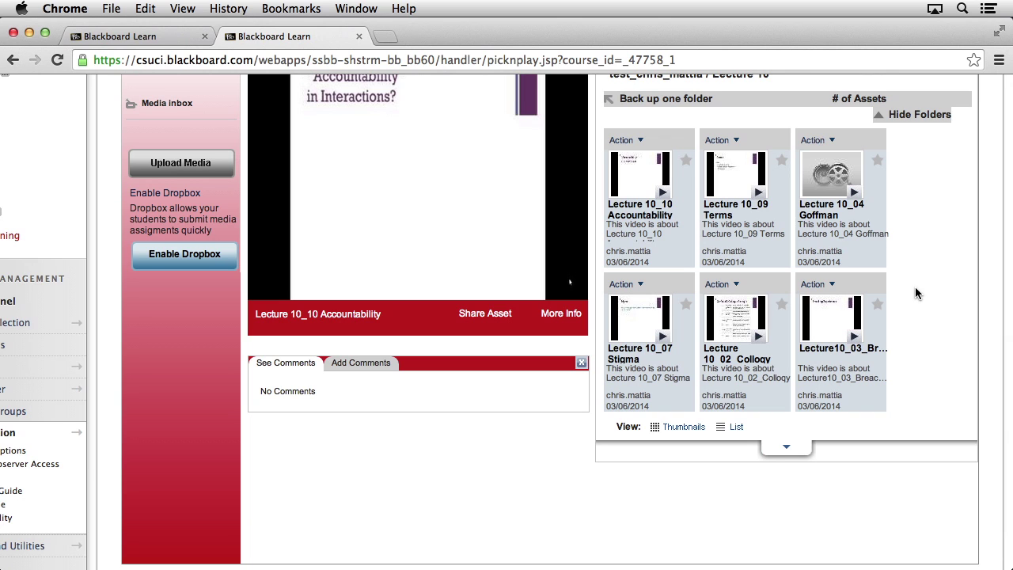
scroll(916, 293, up, 4)
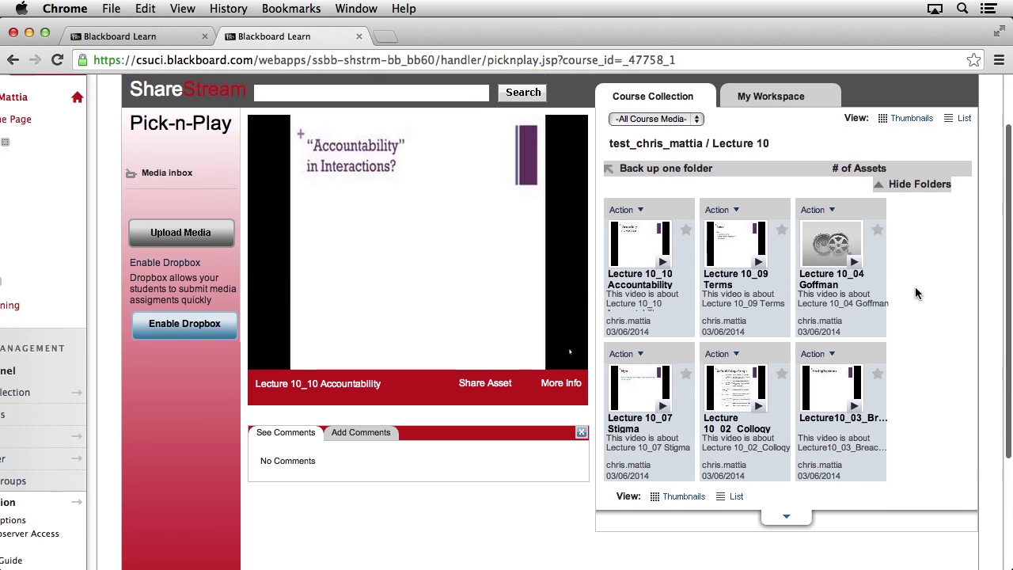
Reload the Lecture 10 folder via My Workspace and Course Collection to confirm Dramaturgy, Doing Gender and Mystification appear
click(770, 128)
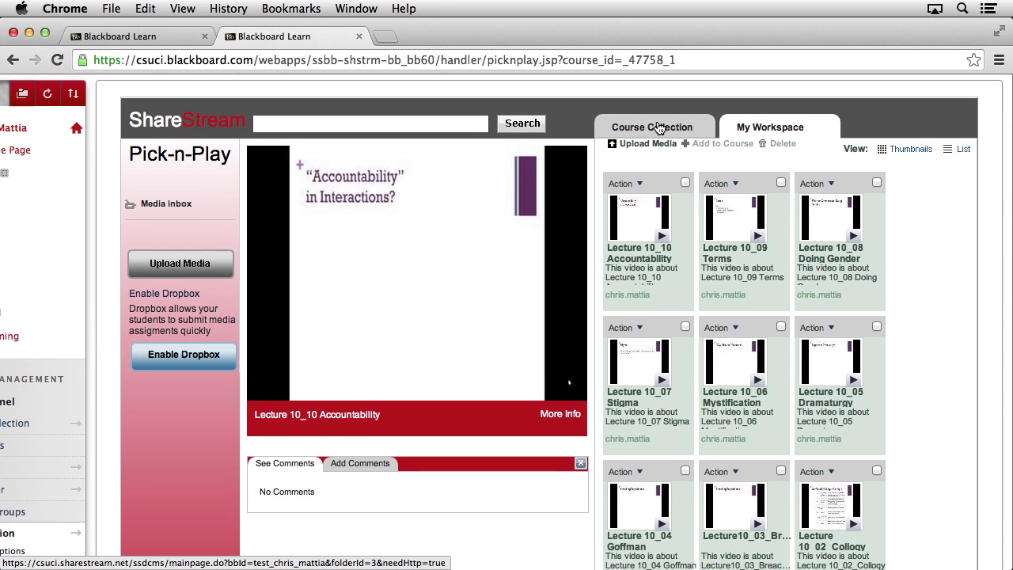
click(658, 128)
click(654, 217)
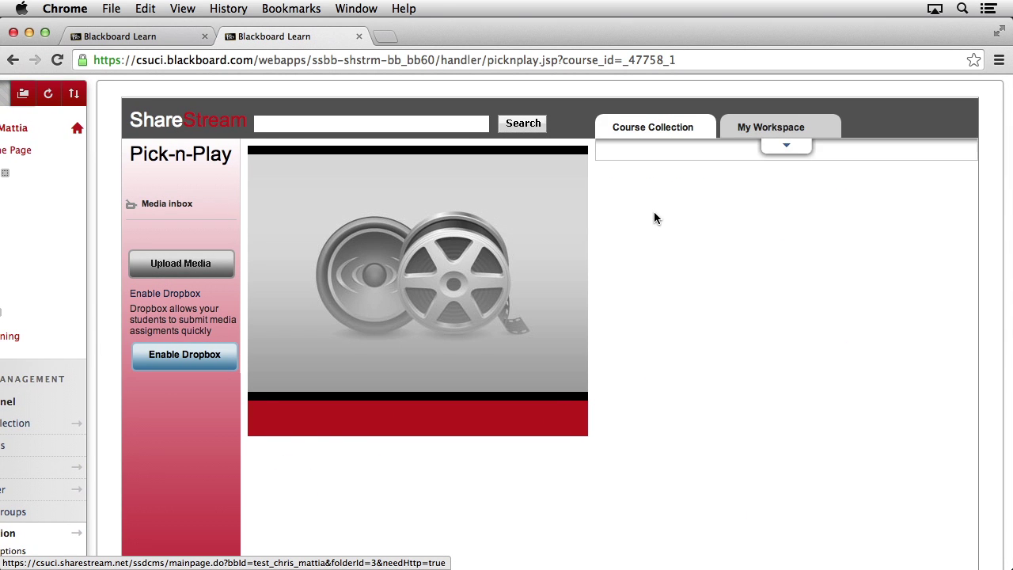
scroll(928, 321, down, 5)
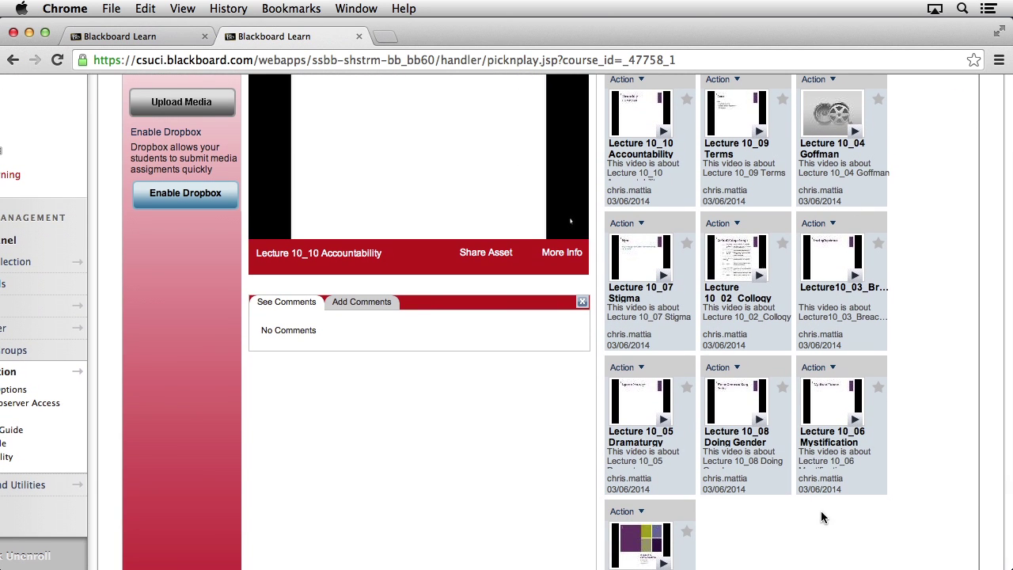
scroll(924, 338, up, 4)
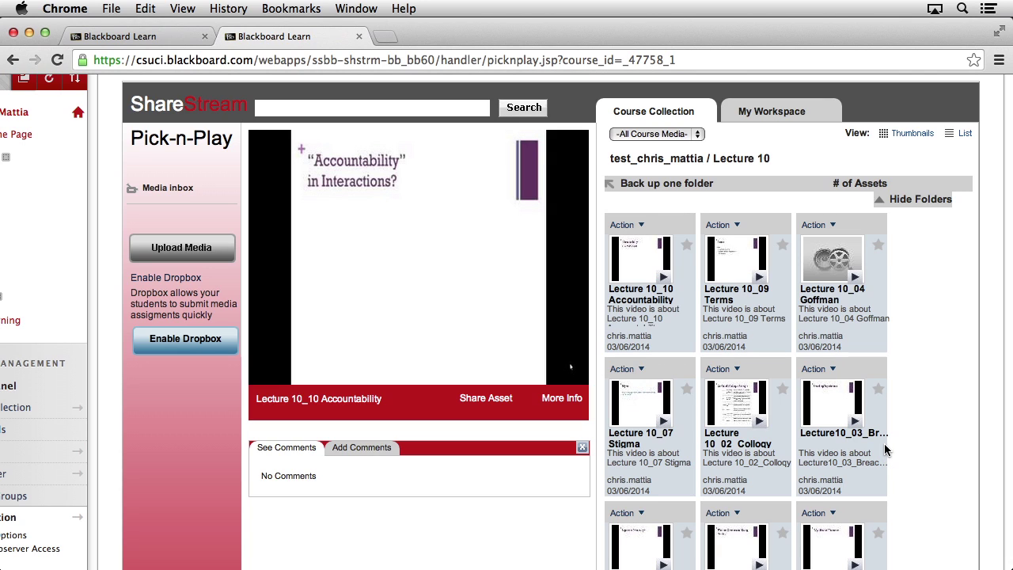
In the course media manager, sort the Lecture 10 media list by Title
click(136, 37)
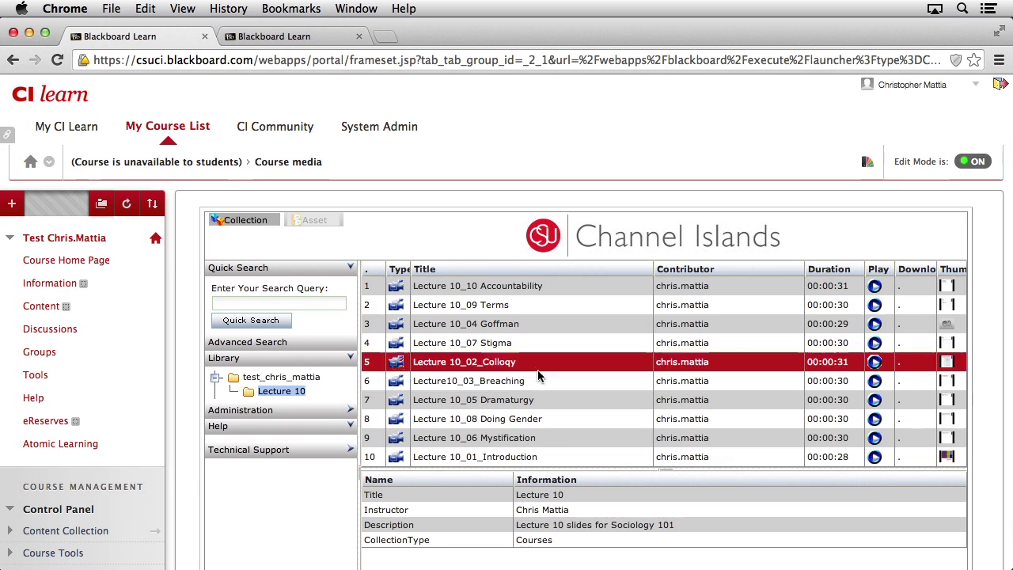
click(481, 269)
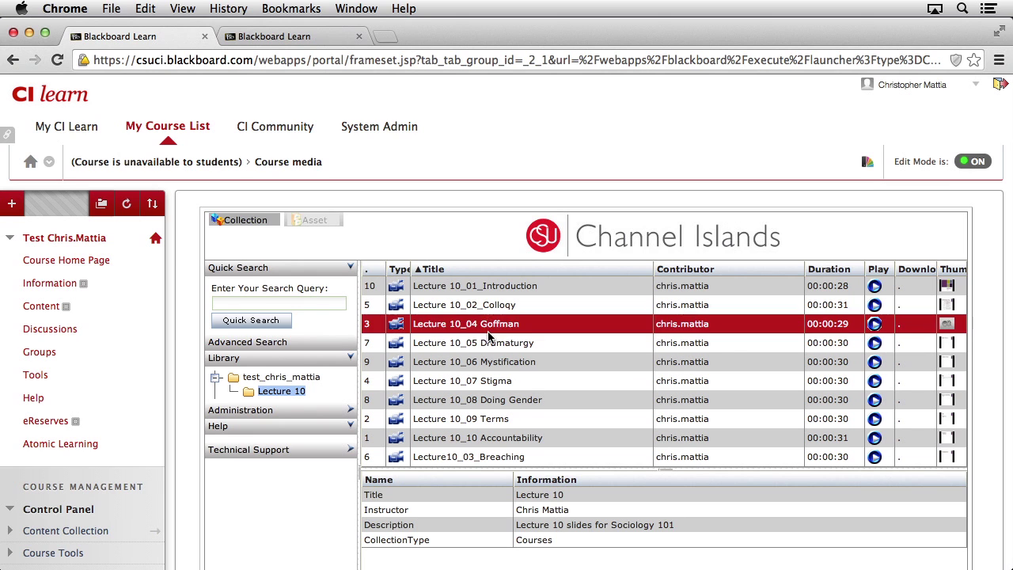
Rename the Lecture10_03_Breaching asset to 'Lecture 10_03_Breaching' via Edit Master Asset and save
right_click(473, 459)
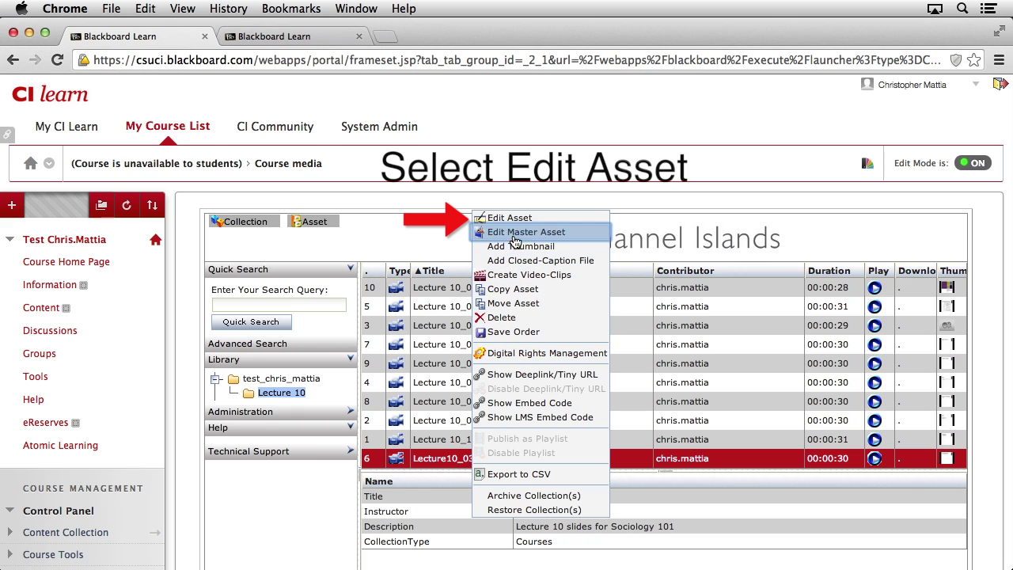
click(562, 232)
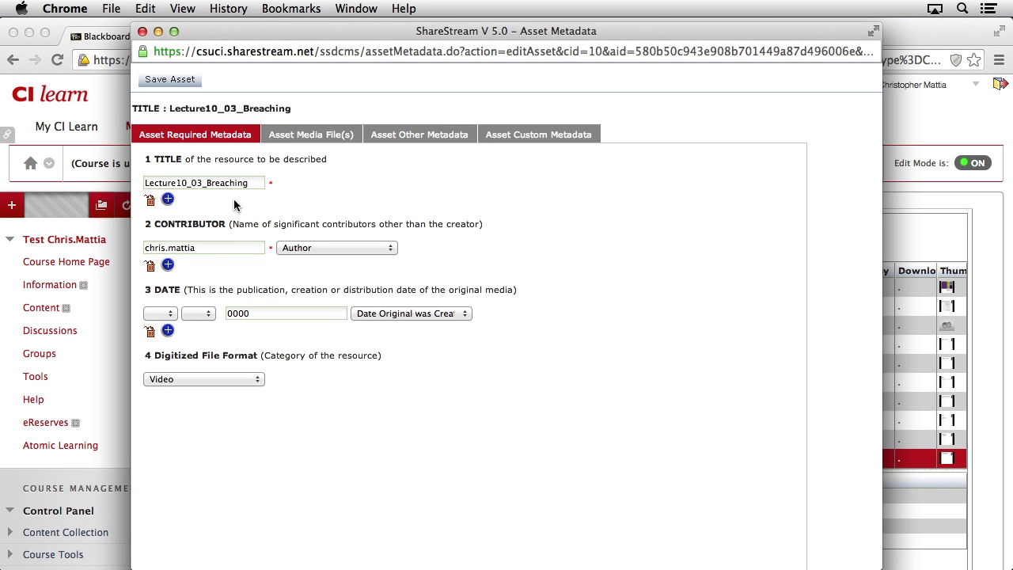
click(206, 182)
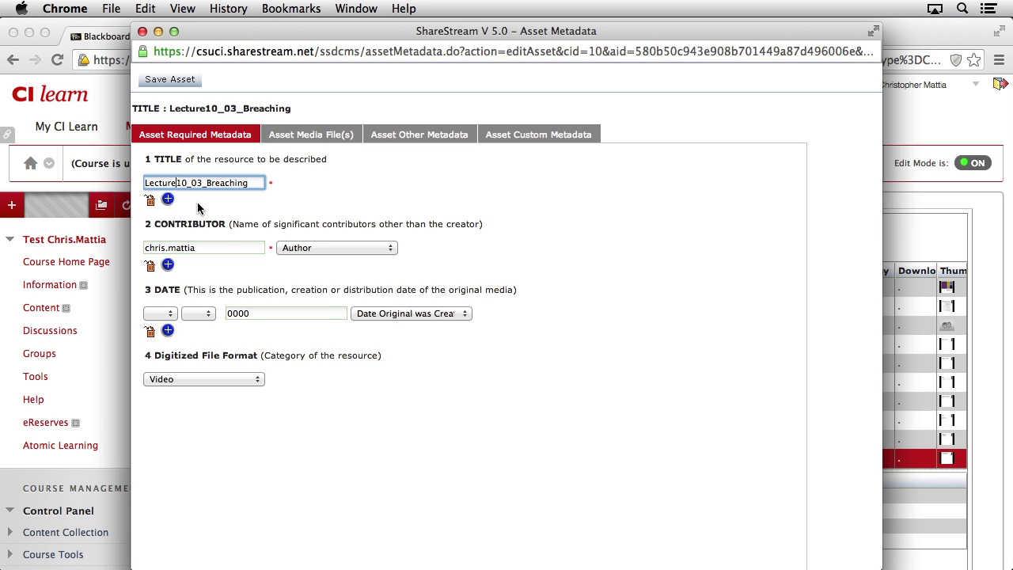
click(178, 81)
click(627, 224)
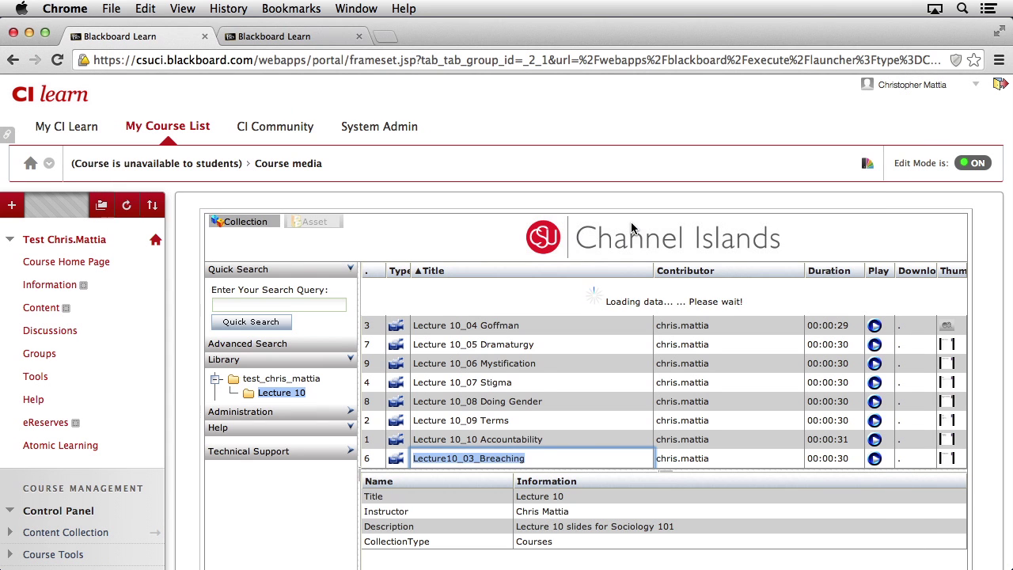
Save the title-sorted order, numbering the ten Lecture 10 videos 1 to 10
click(528, 401)
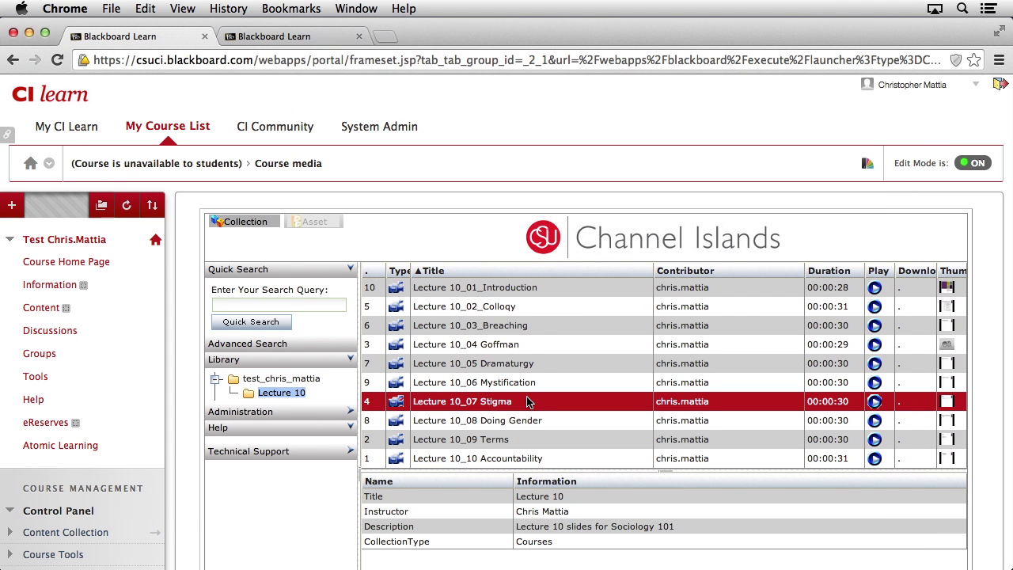
click(530, 328)
right_click(567, 328)
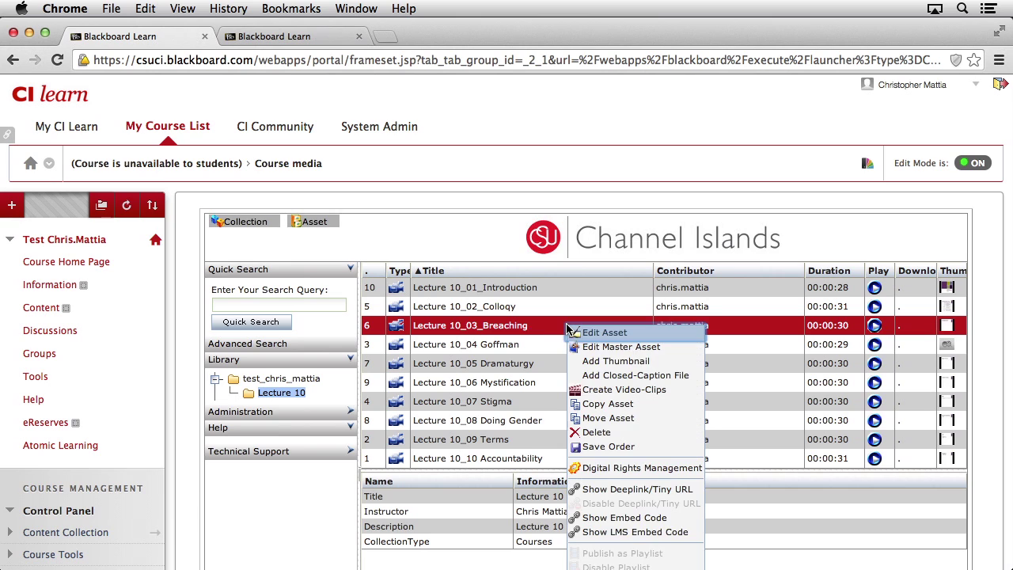
click(629, 448)
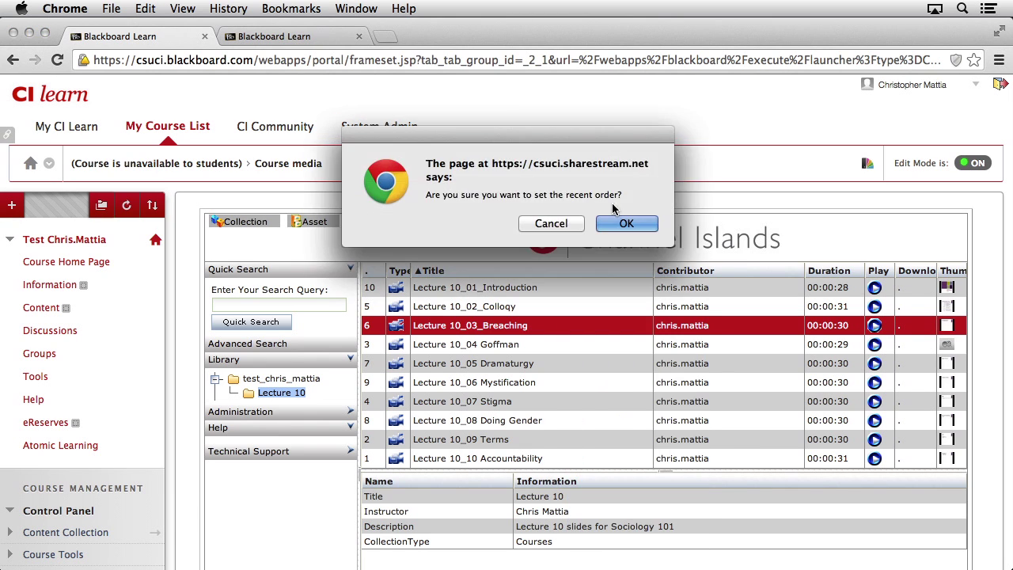
click(638, 224)
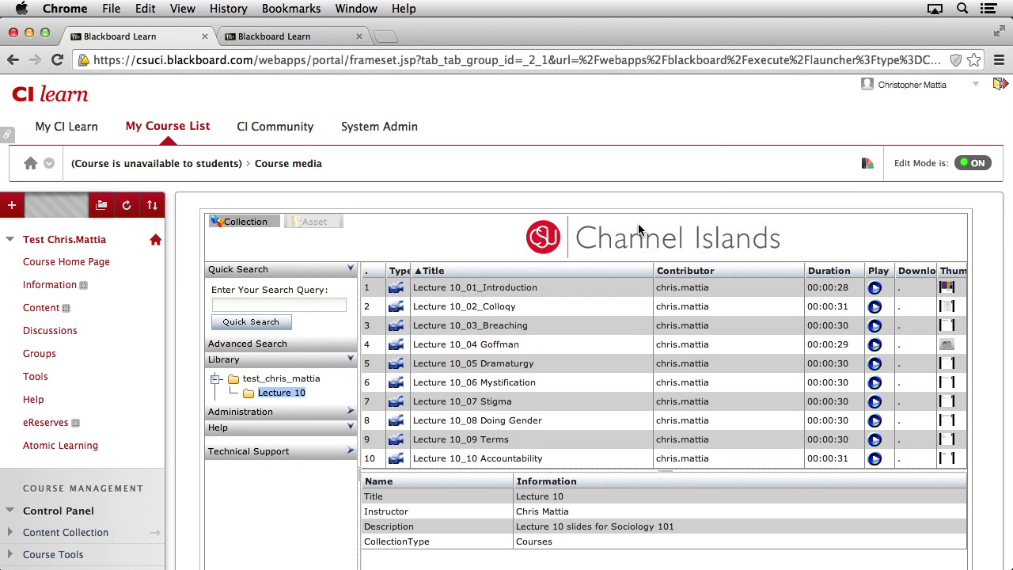